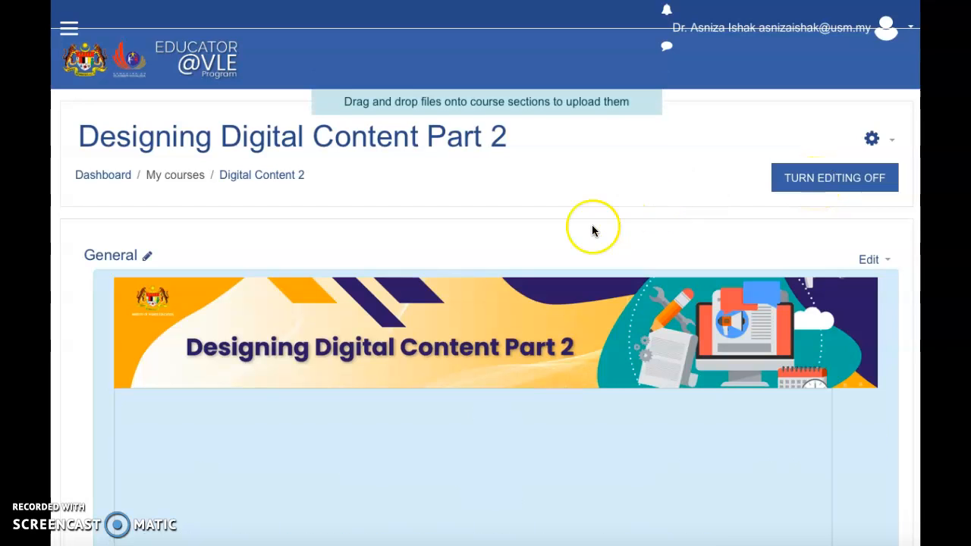
Step: Start adding a File resource to the "Adding Course Resources : File" section of the course
scroll(594, 231, "down", 5)
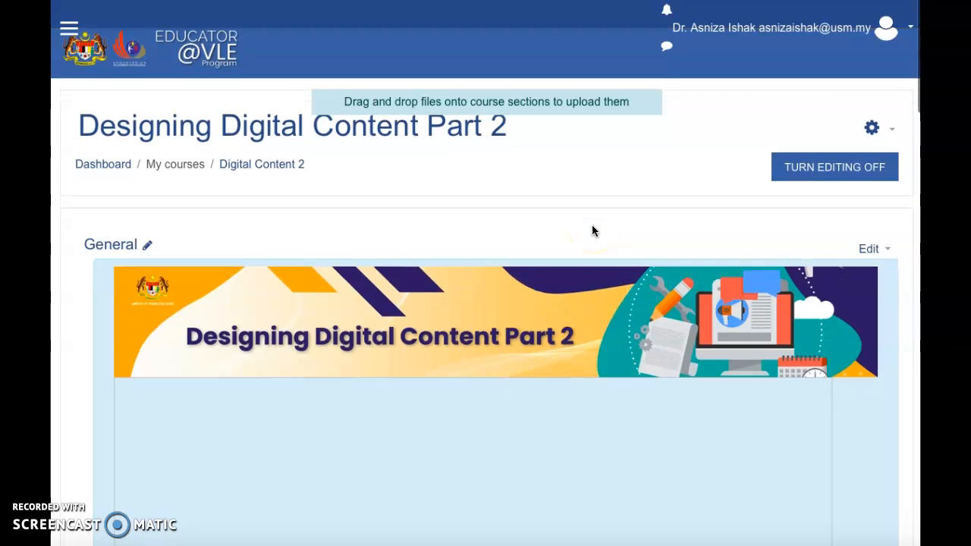
scroll(593, 230, "down", 3)
scroll(594, 231, "up", 8)
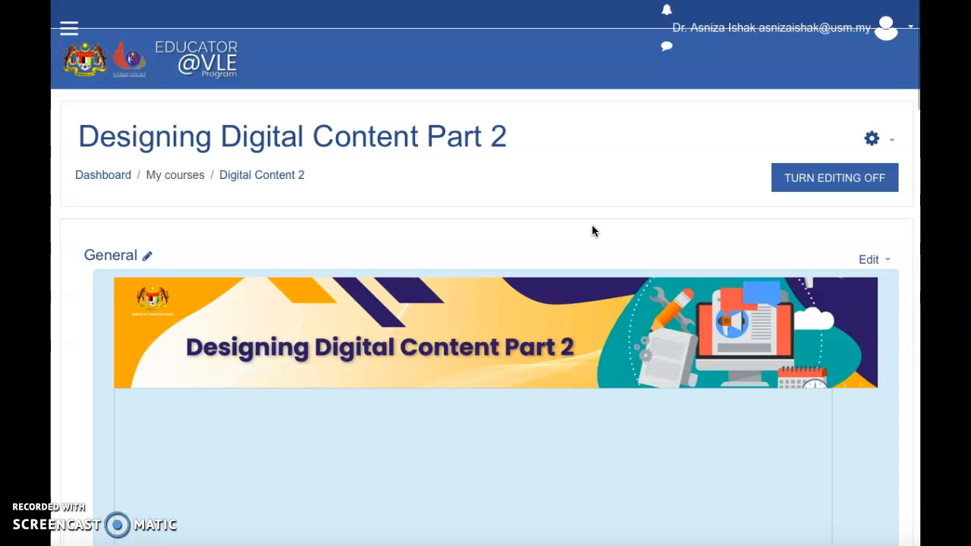
scroll(593, 231, "down", 3)
scroll(594, 231, "down", 10)
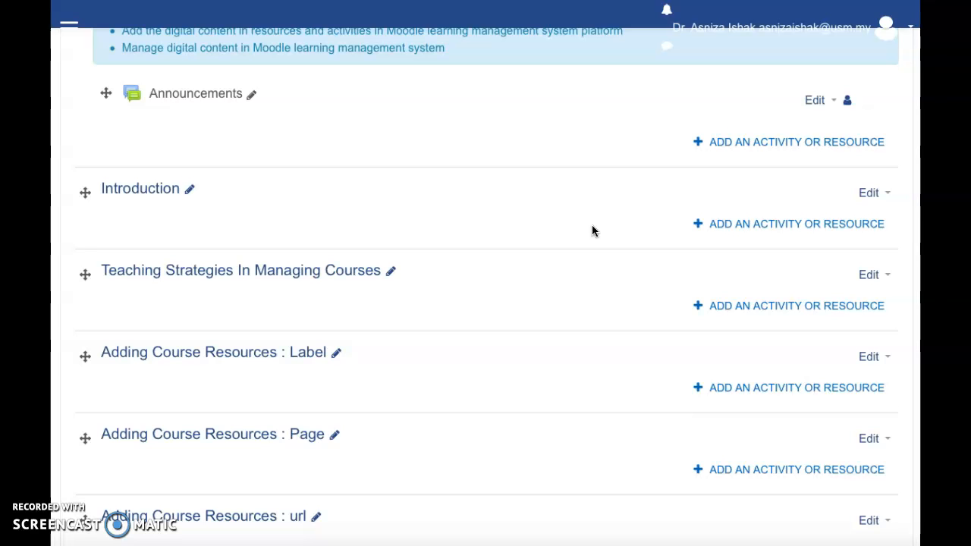
scroll(593, 231, "down", 5)
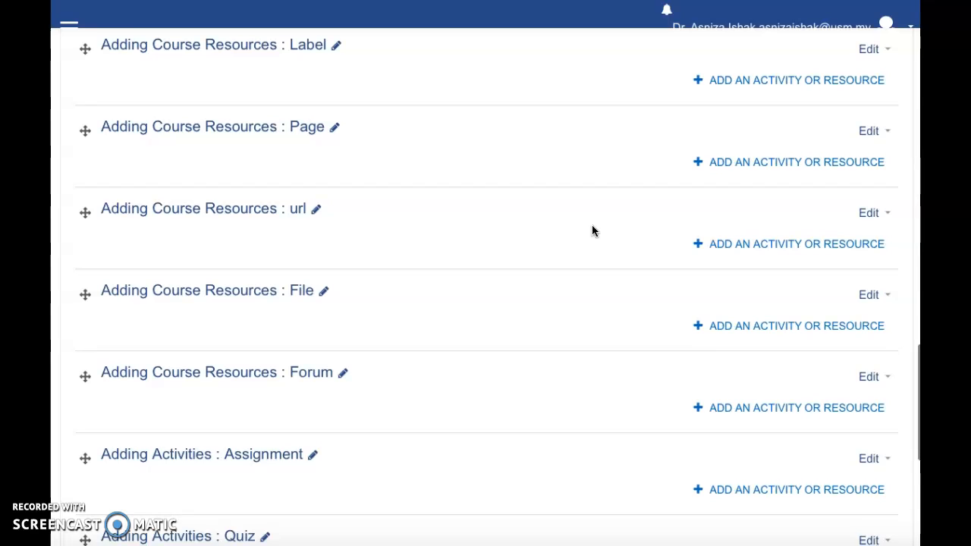
scroll(593, 231, "down", 1)
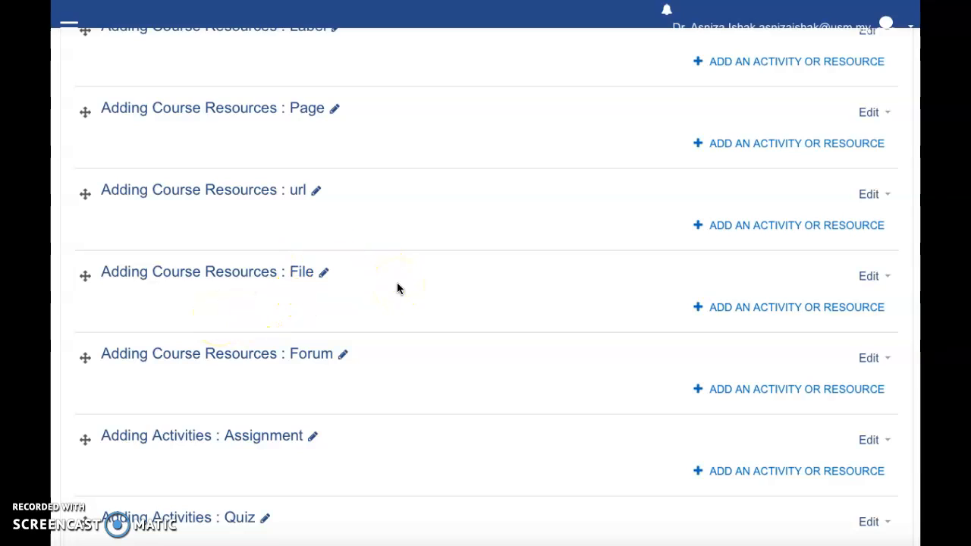
left_click(785, 308)
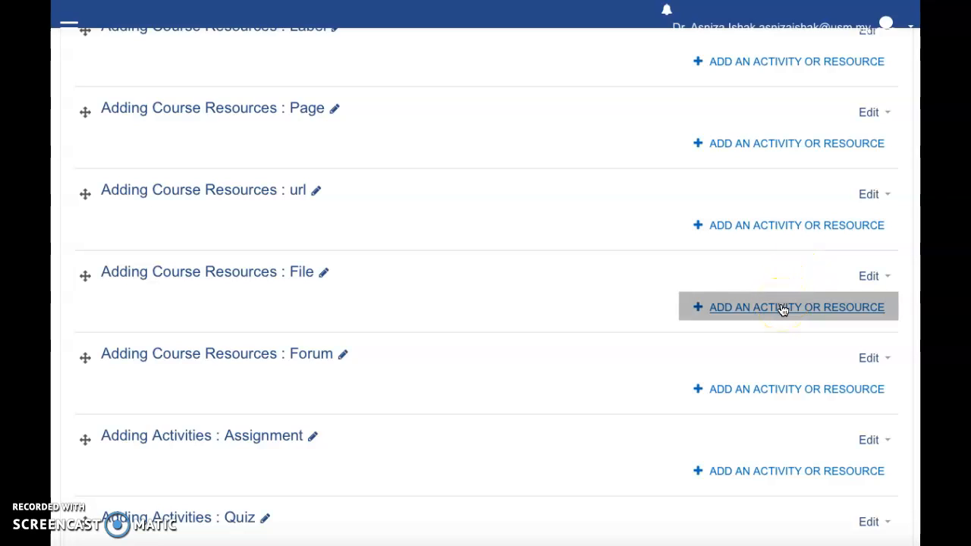
left_click(783, 308)
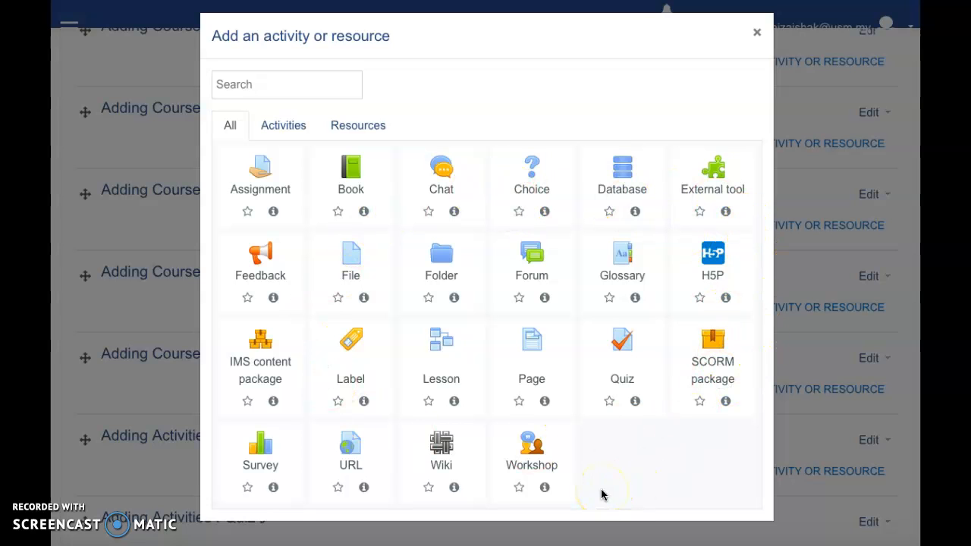
left_click(284, 134)
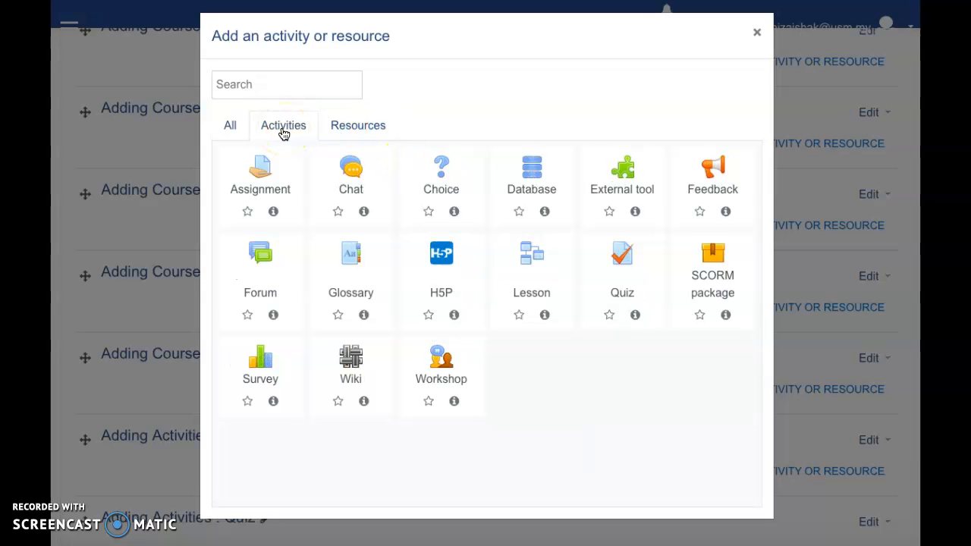
left_click(359, 125)
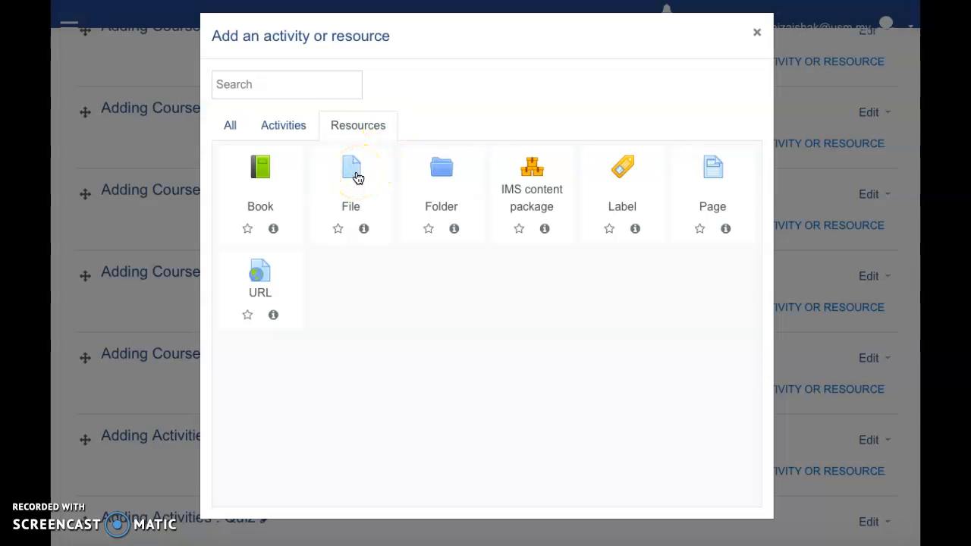
left_click(358, 177)
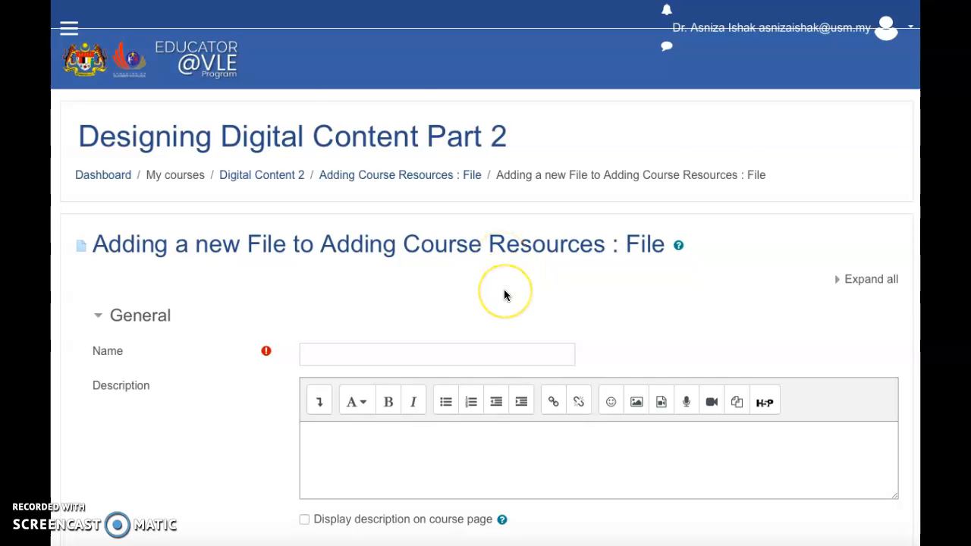
Step: Name the new file resource "LECTURE NOTE ON INQUIRY-BASED LEARNING"
scroll(504, 289, "down", 3)
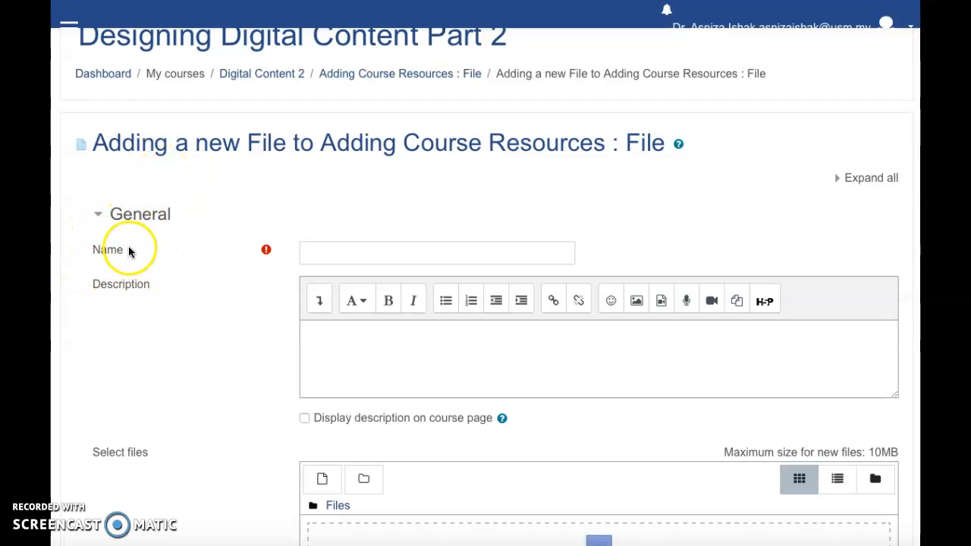
scroll(176, 215, "down", 1)
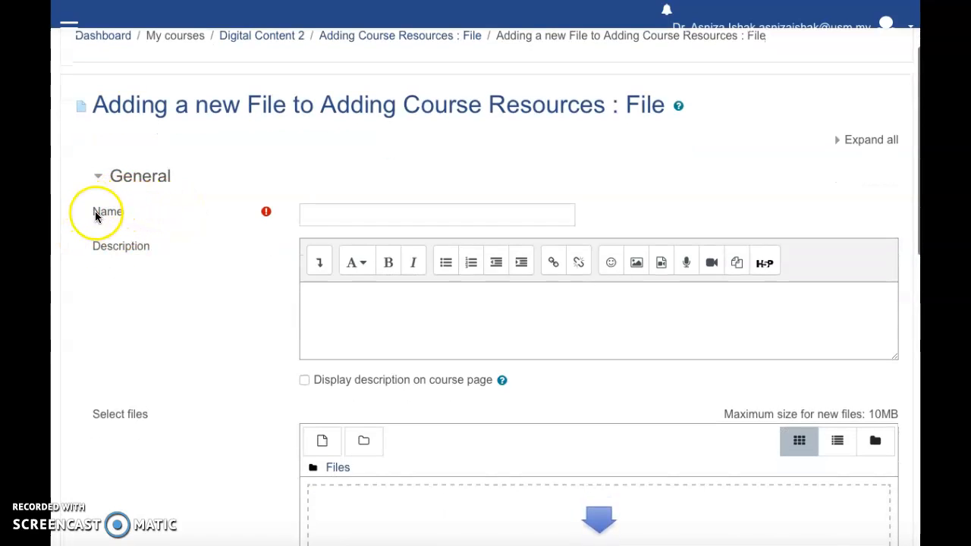
left_click(311, 213)
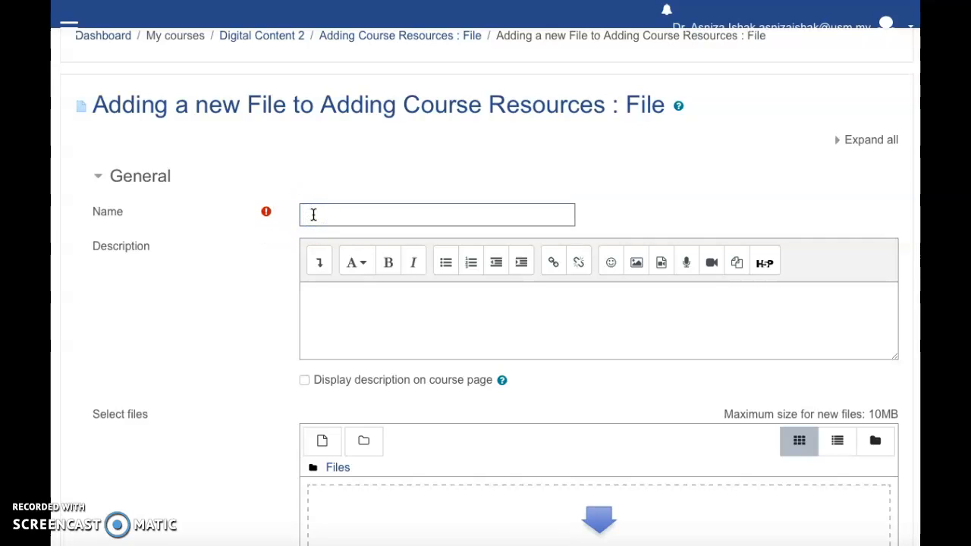
type("LECTURE NOTE ON INQUIRY-BASED LEARNING")
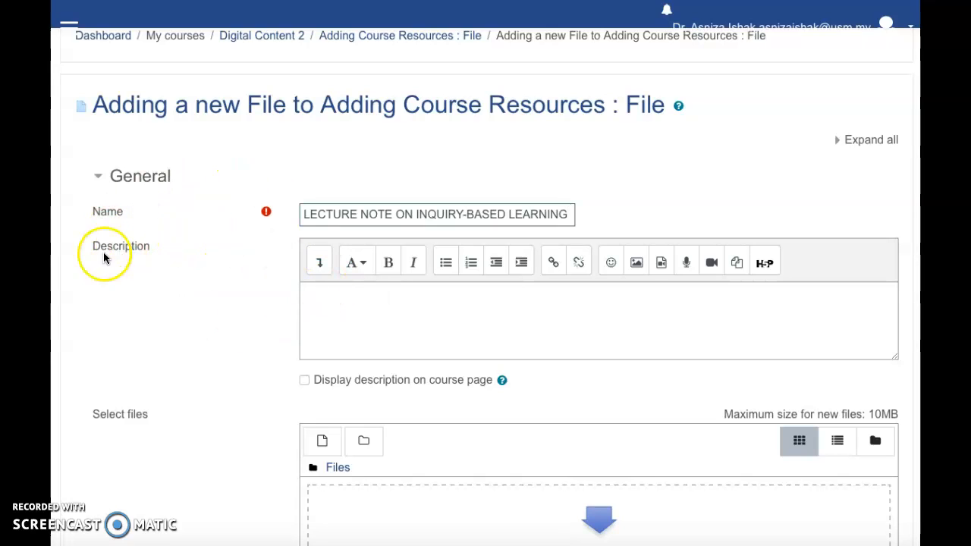
Step: Enter the description "Please read this lecture note on inquiry-based learning before we start with the lecture."
left_click(378, 310)
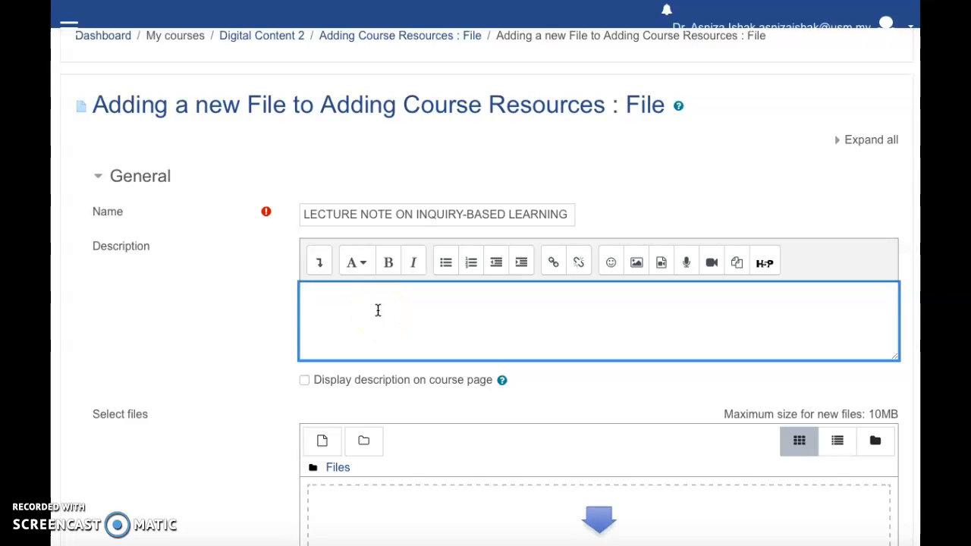
type("PL")
type("lease read ")
type("this ")
type("e")
key("BackSpace")
type("lecture no")
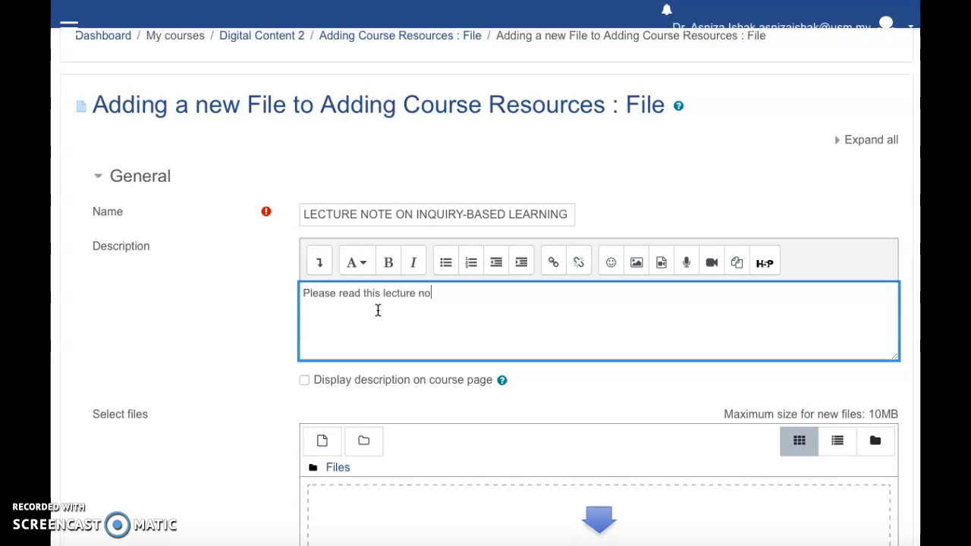
type("te on inquiry-based le")
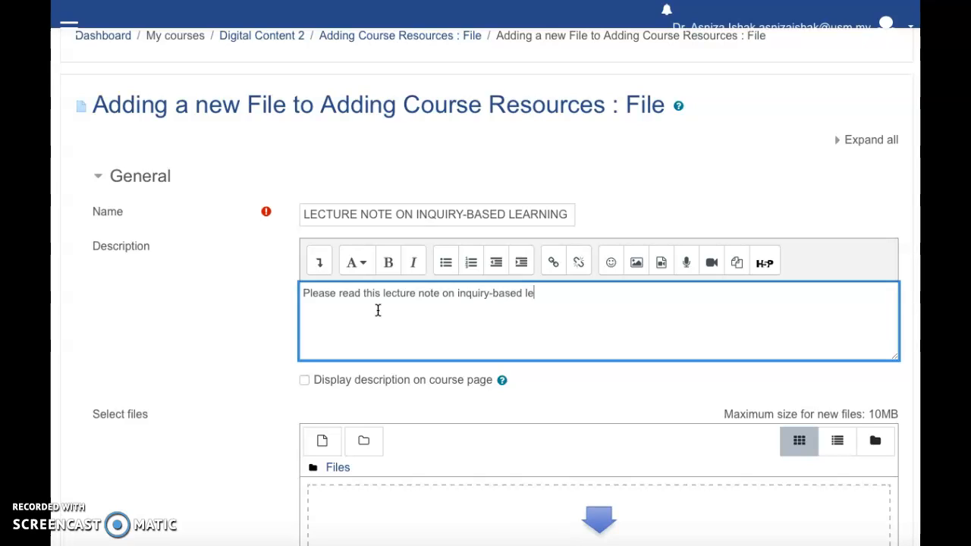
type("arning before we stra")
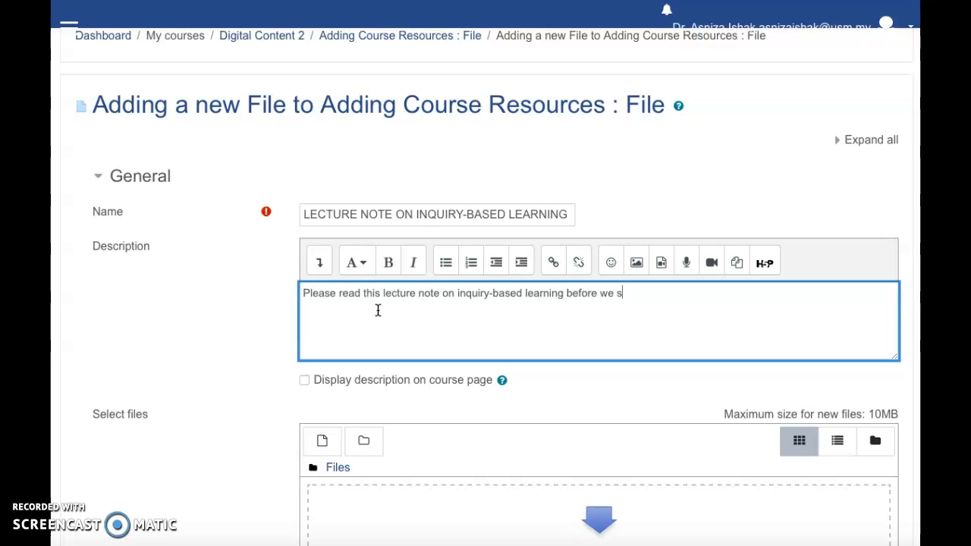
key("BackSpace")
key("BackSpace")
type("art with the k")
type("ecture")
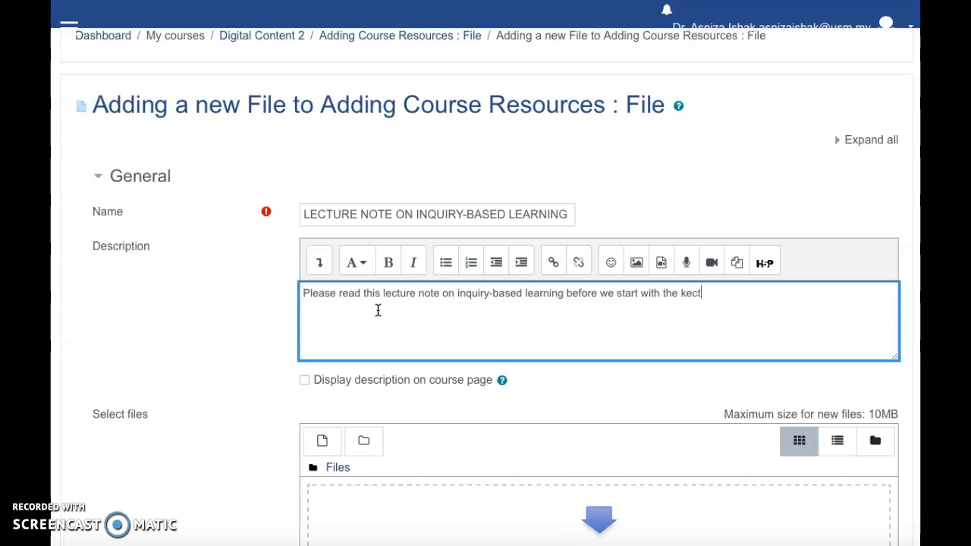
key("BackSpace")
key("BackSpace")
key("BackSpace")
key("BackSpace")
key("BackSpace")
key("BackSpace")
key("BackSpace")
type("lecture")
Step: Format the whole description as bold Heading (large) text and enable displaying the description on the course page
left_click_drag(726, 299, 306, 297)
left_click(387, 266)
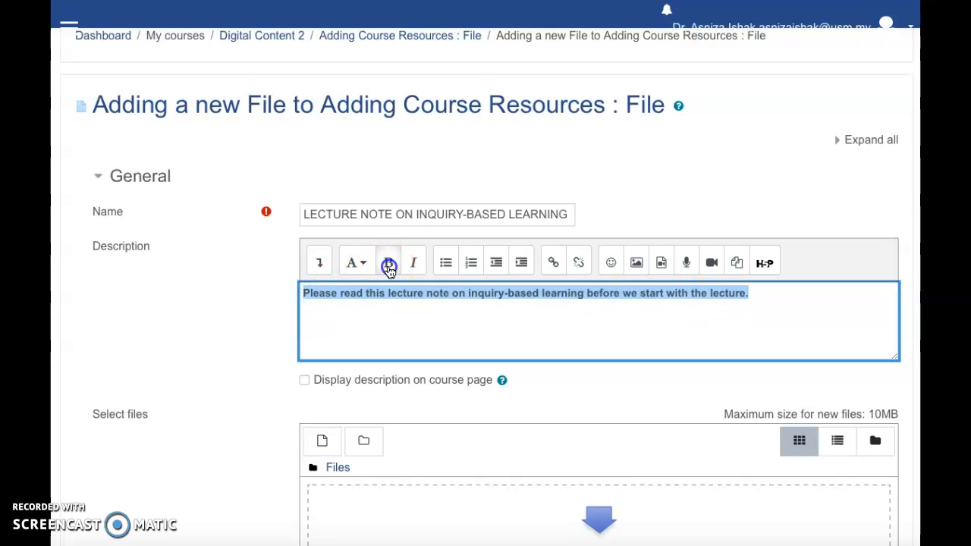
left_click(359, 263)
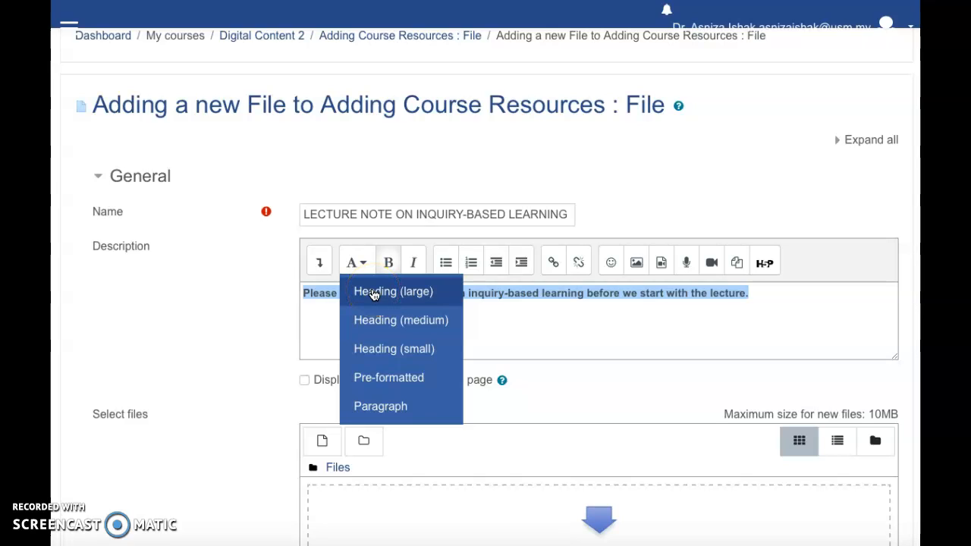
left_click(373, 294)
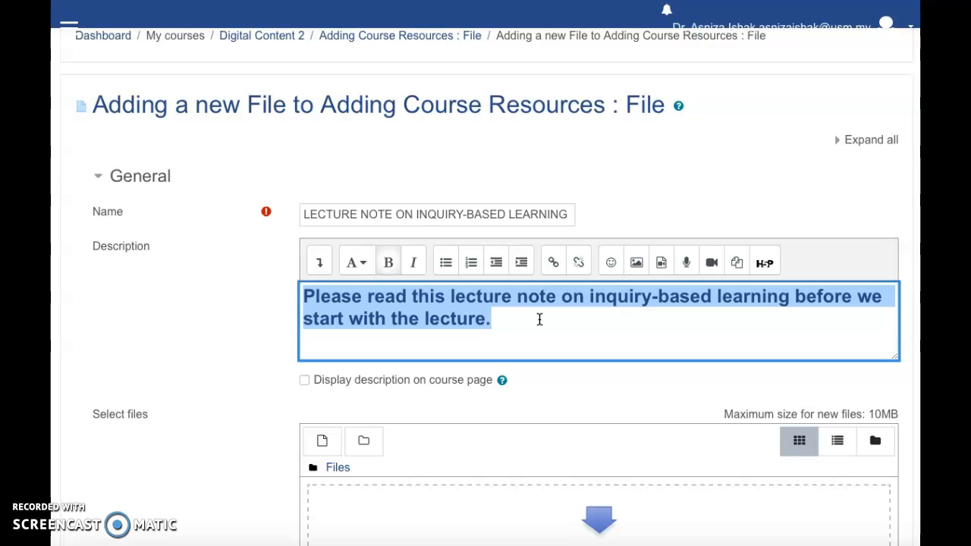
left_click(303, 383)
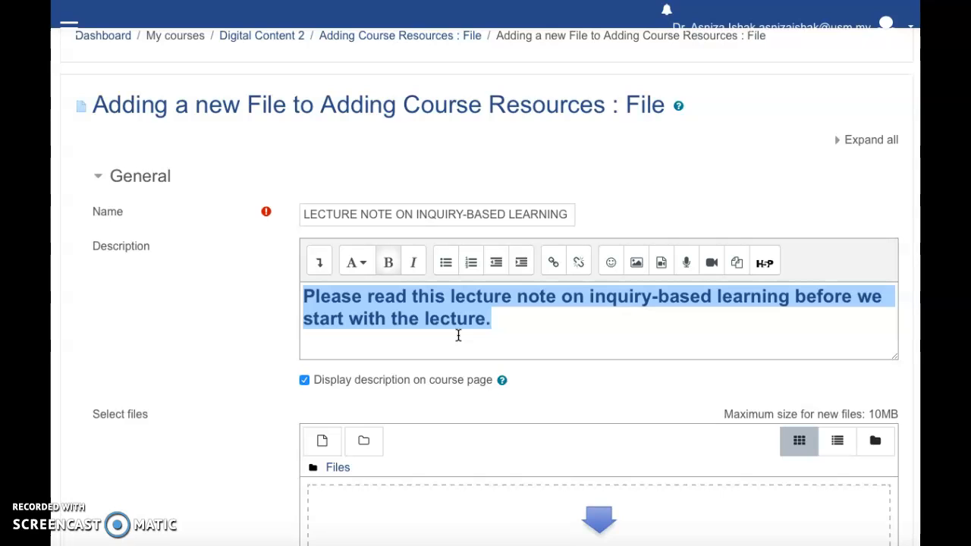
Step: Try to upload TECHNOLOGY IN IBL.pdf from the PMC 513 folder through the file picker
scroll(513, 348, "down", 2)
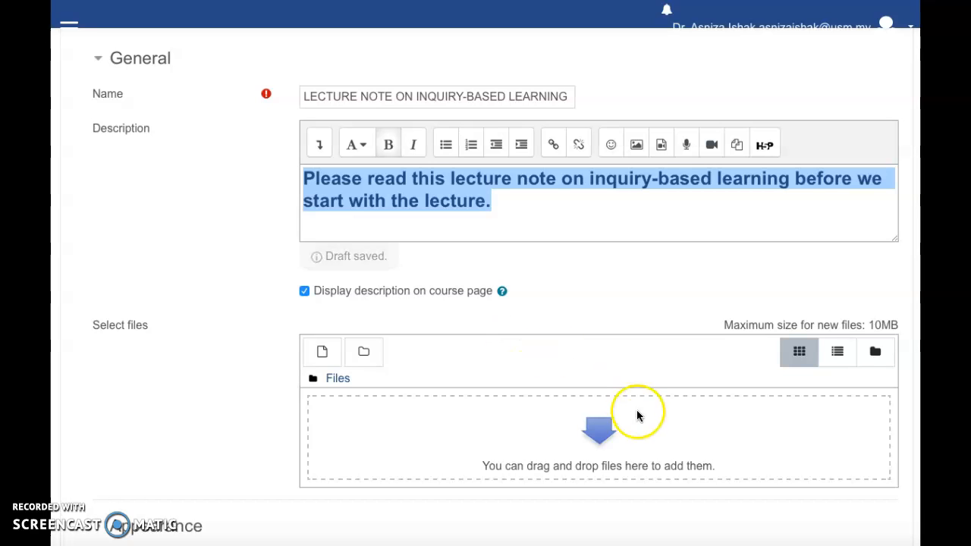
left_click(607, 428)
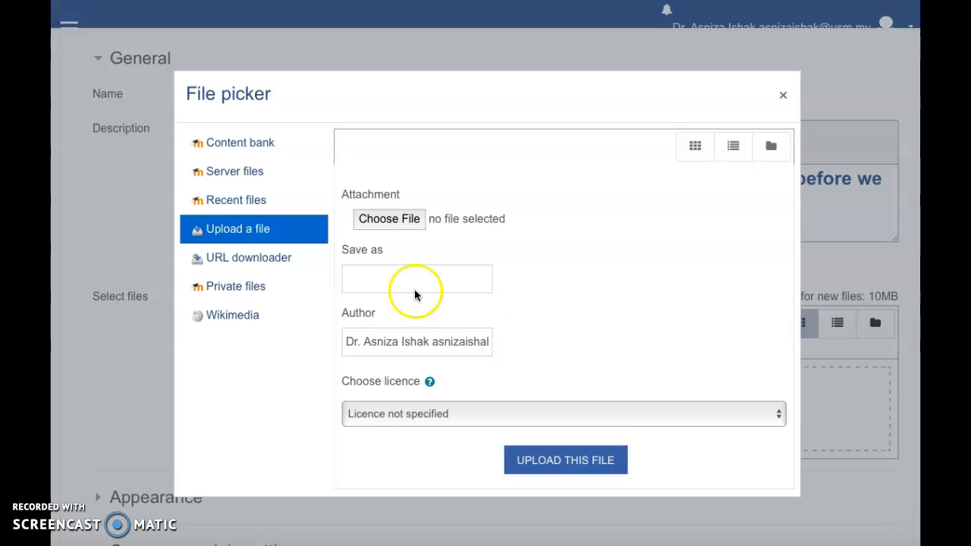
left_click(400, 220)
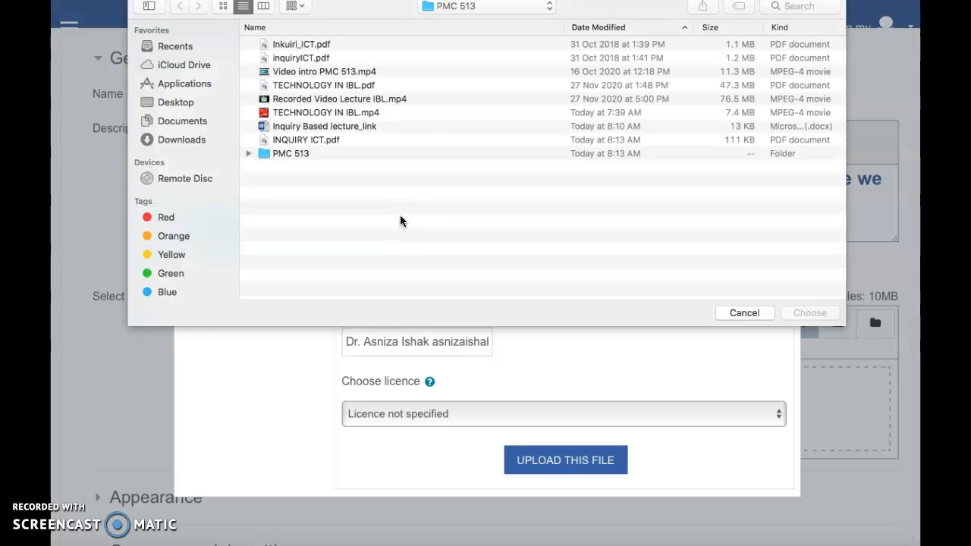
left_click(361, 85)
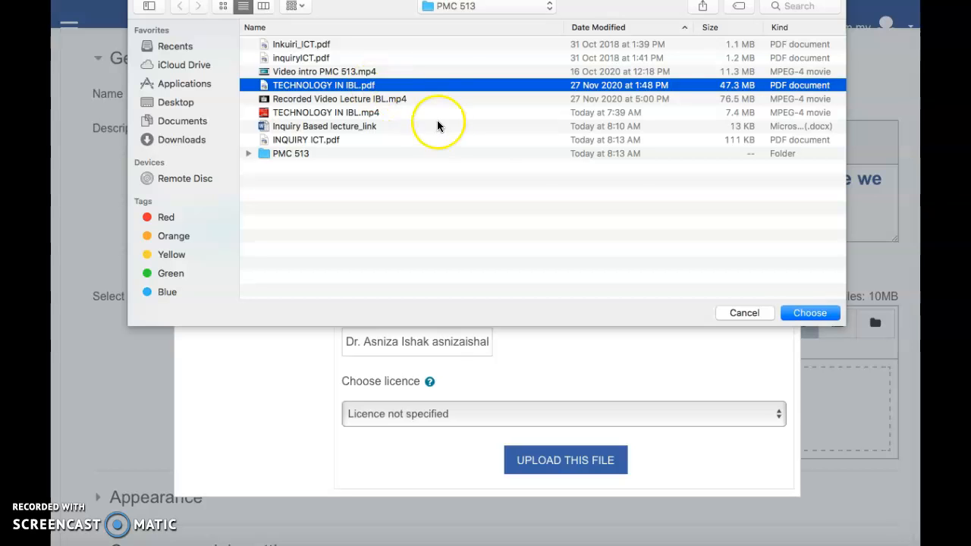
left_click(804, 313)
left_click(455, 159)
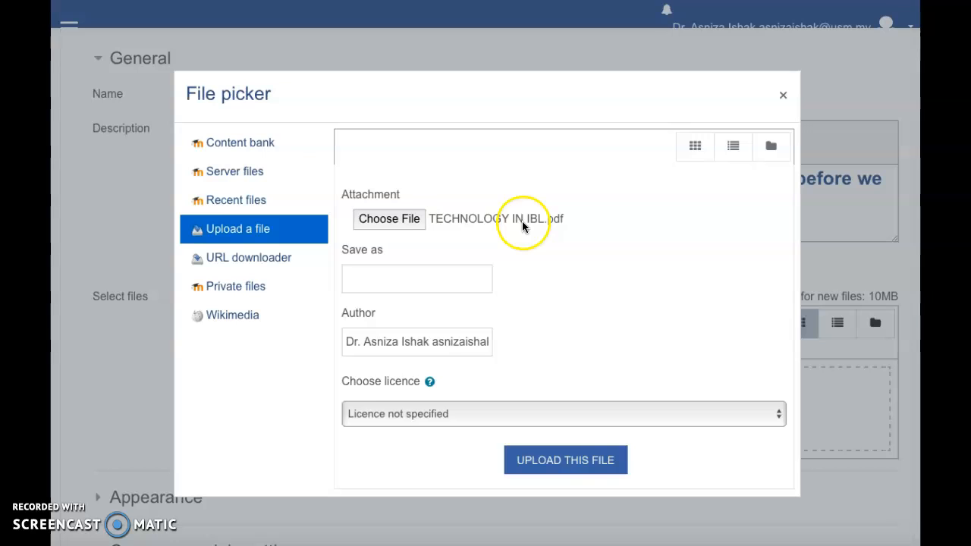
left_click(566, 460)
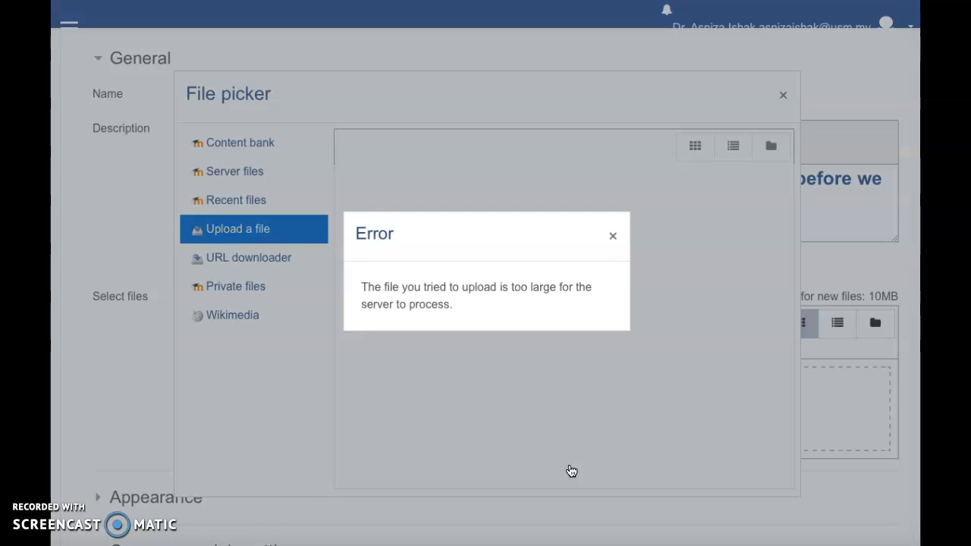
left_click(613, 239)
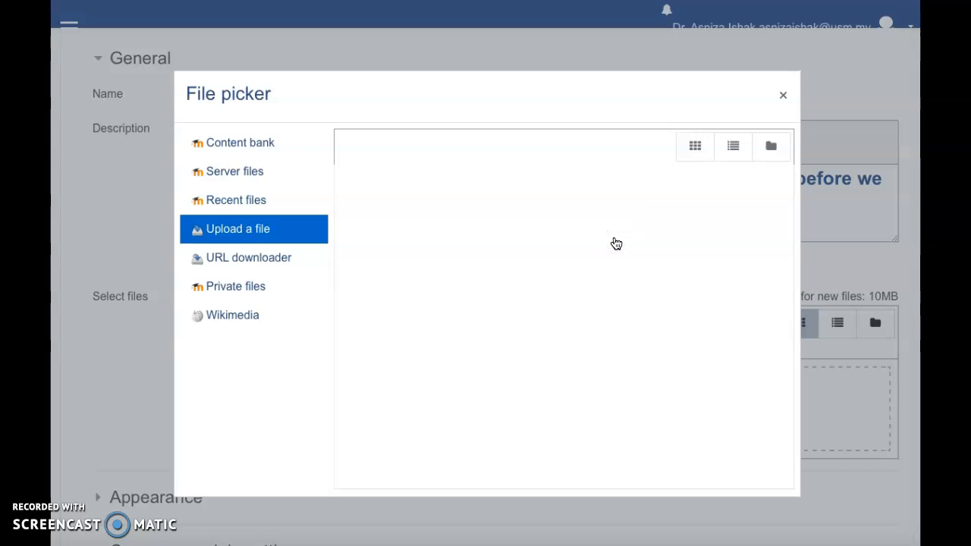
left_click(783, 99)
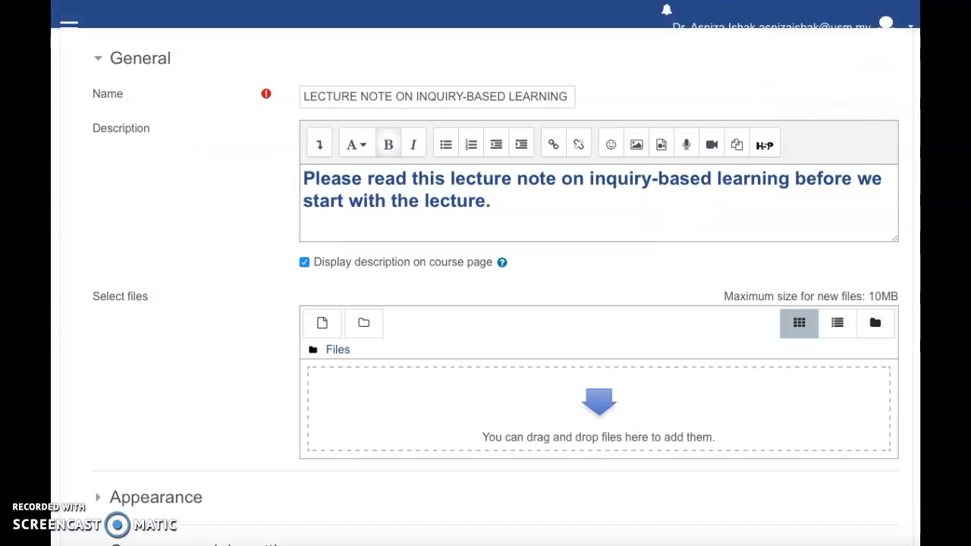
Step: Switch to Finder and add INQUIRY ICT.pdf from the PMC 513 folder to the resource's files, then close the Finder window
key("super+Tab")
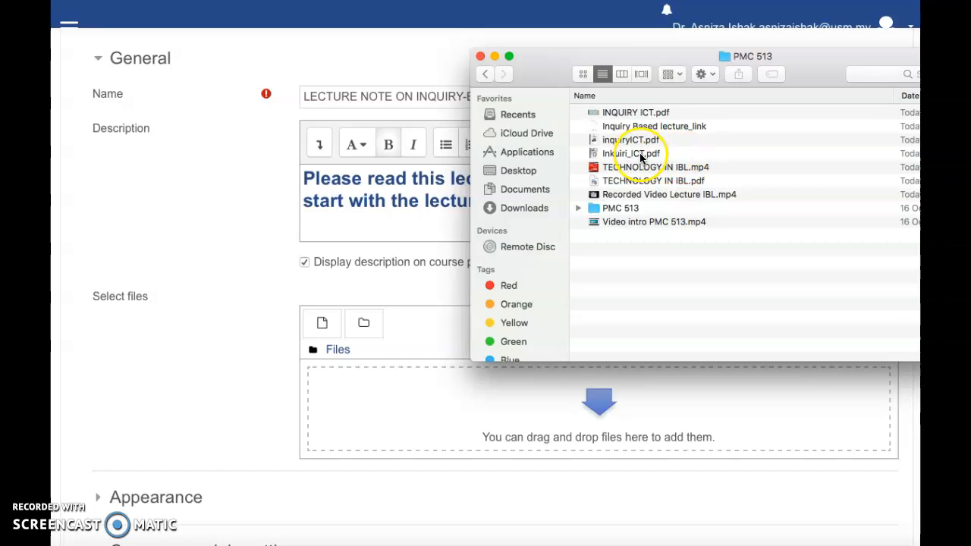
left_click_drag(646, 110, 553, 411)
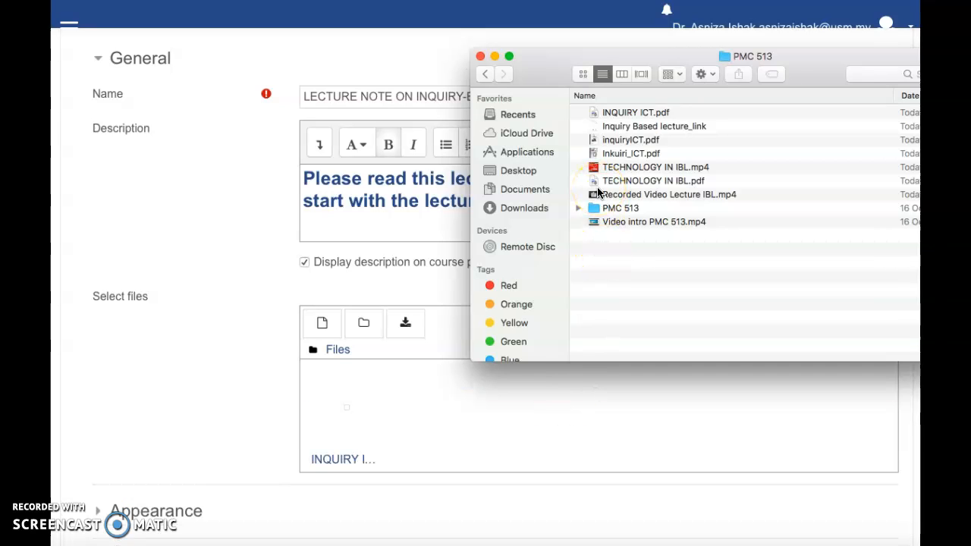
left_click(480, 57)
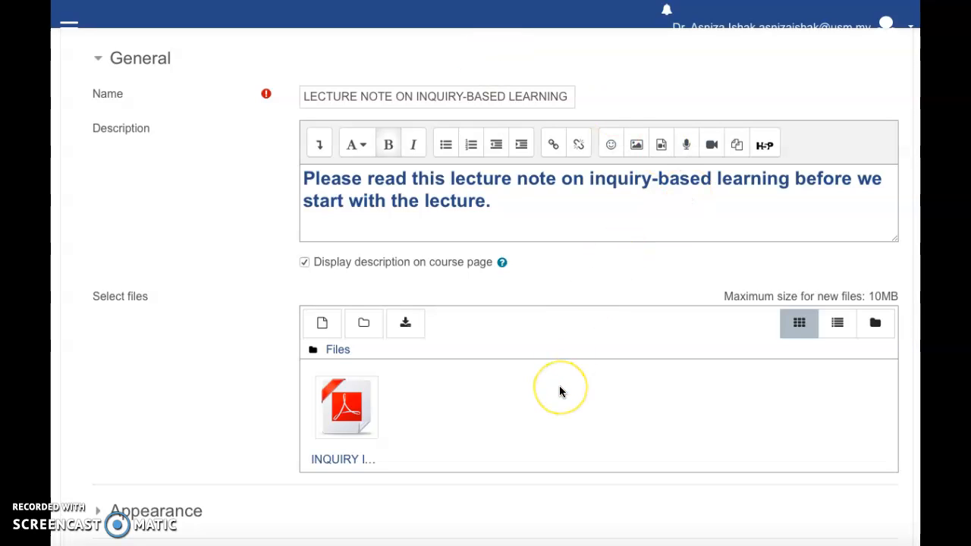
scroll(559, 386, "down", 1)
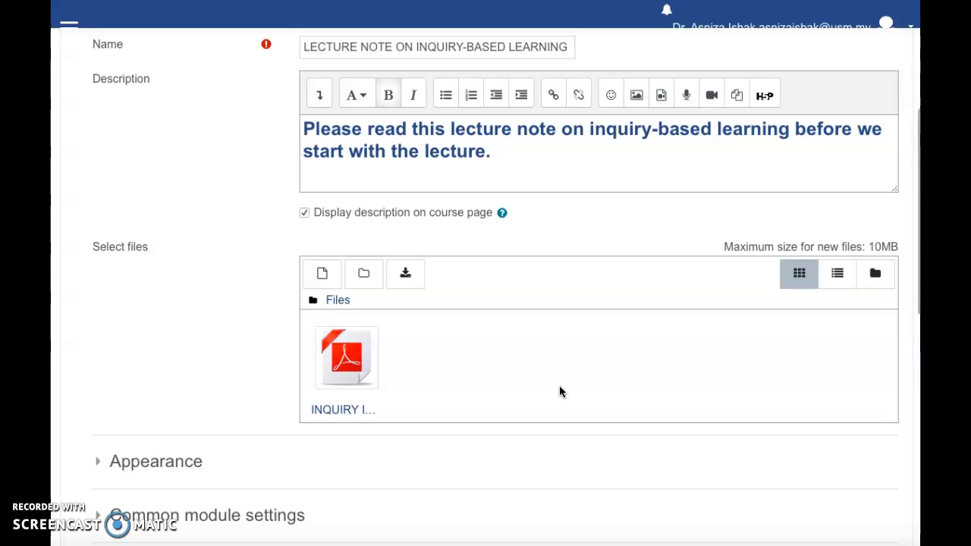
Step: Expand and review the file resource's Appearance, Common module settings, Restrict access and Activity completion options
scroll(586, 298, "down", 3)
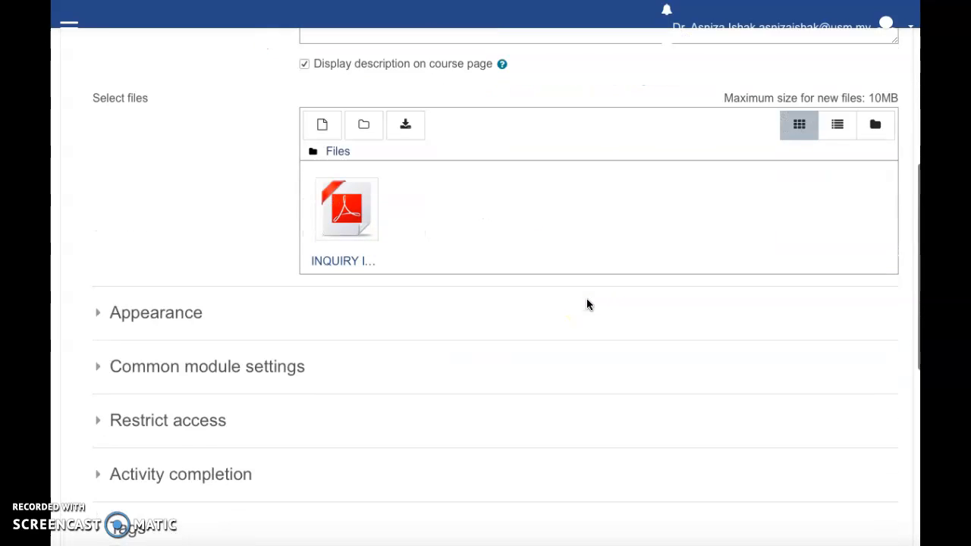
left_click(139, 292)
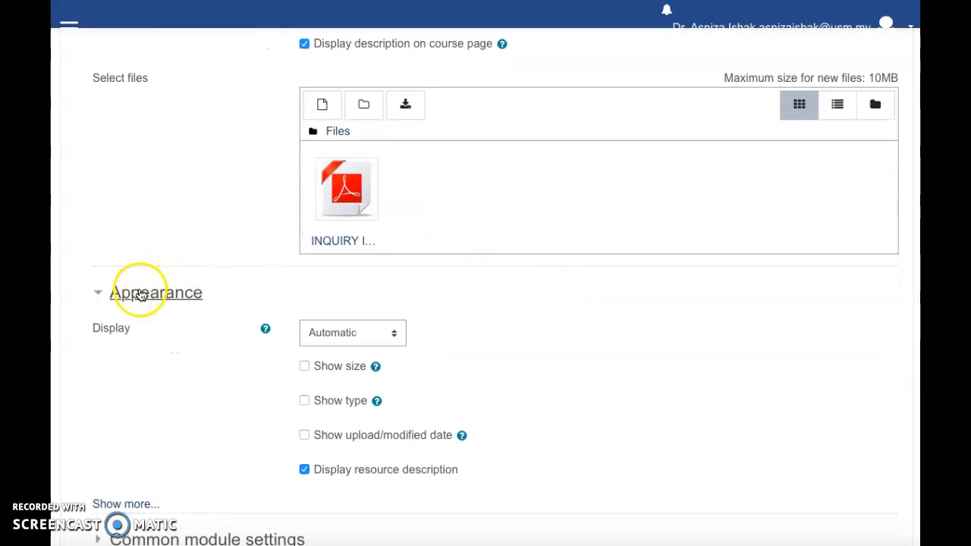
scroll(435, 340, "down", 1)
scroll(435, 342, "down", 1)
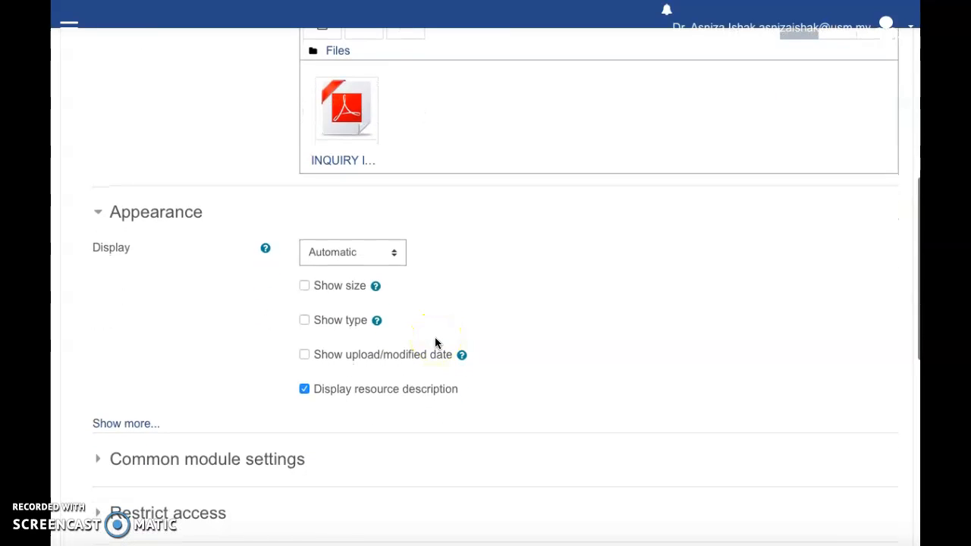
scroll(435, 342, "down", 3)
left_click(192, 349)
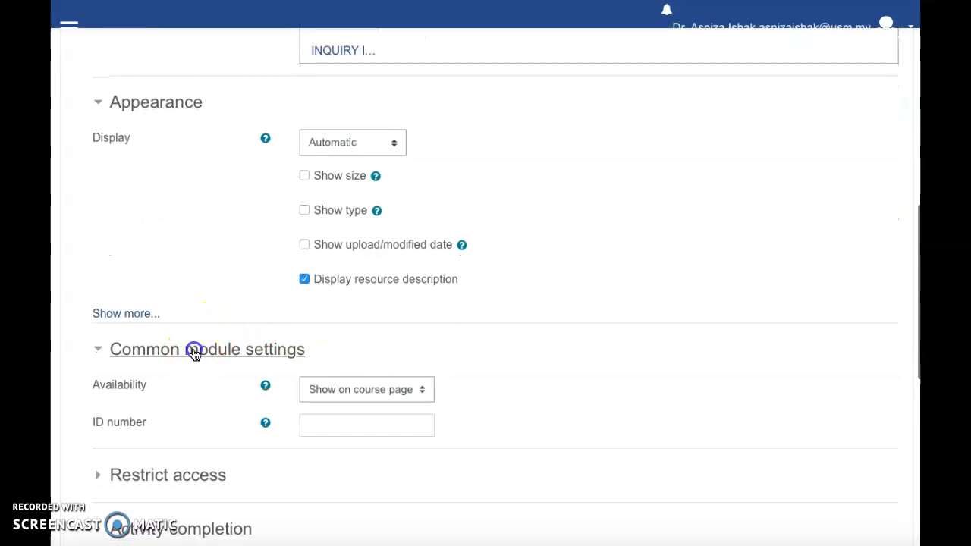
scroll(549, 345, "down", 6)
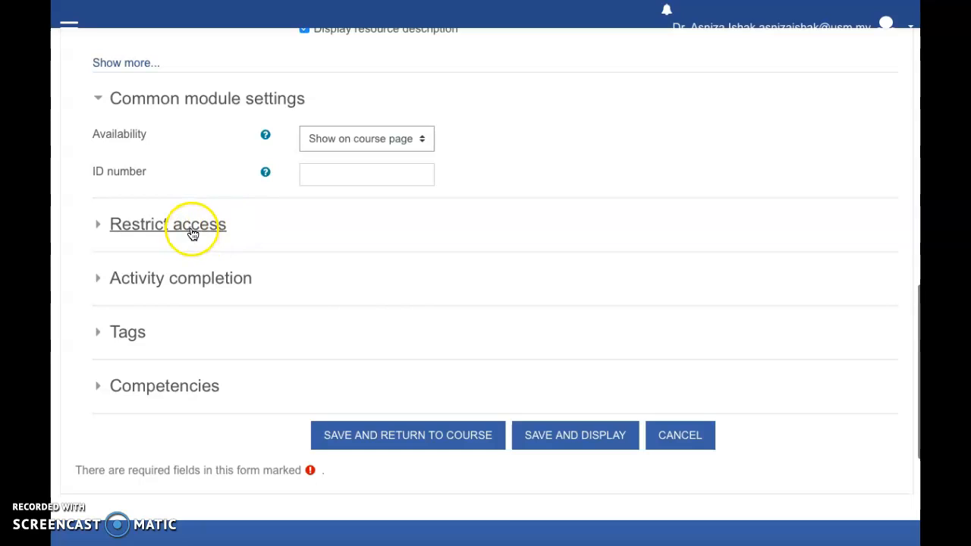
left_click(192, 233)
left_click(199, 374)
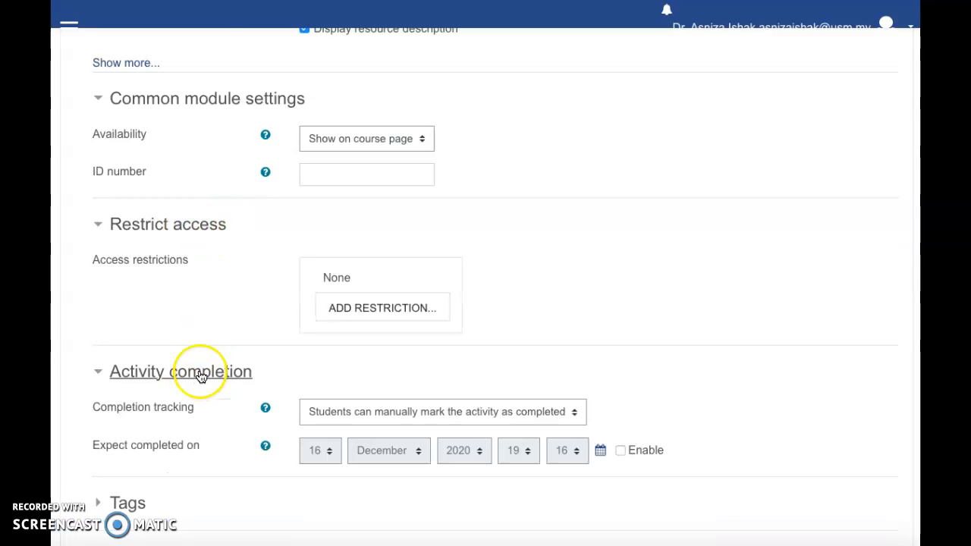
Step: Save the file resource with its current settings and return to the course page
scroll(201, 377, "down", 4)
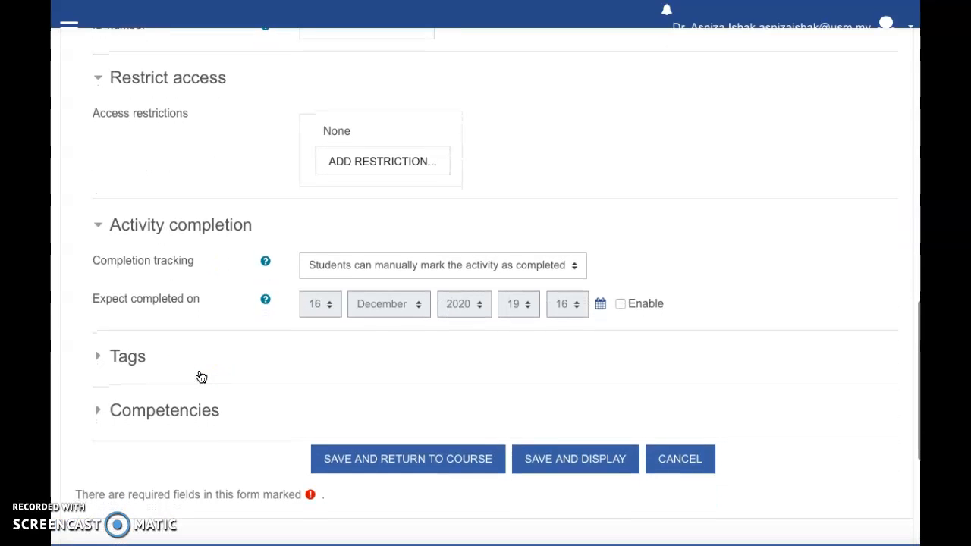
scroll(201, 377, "down", 1)
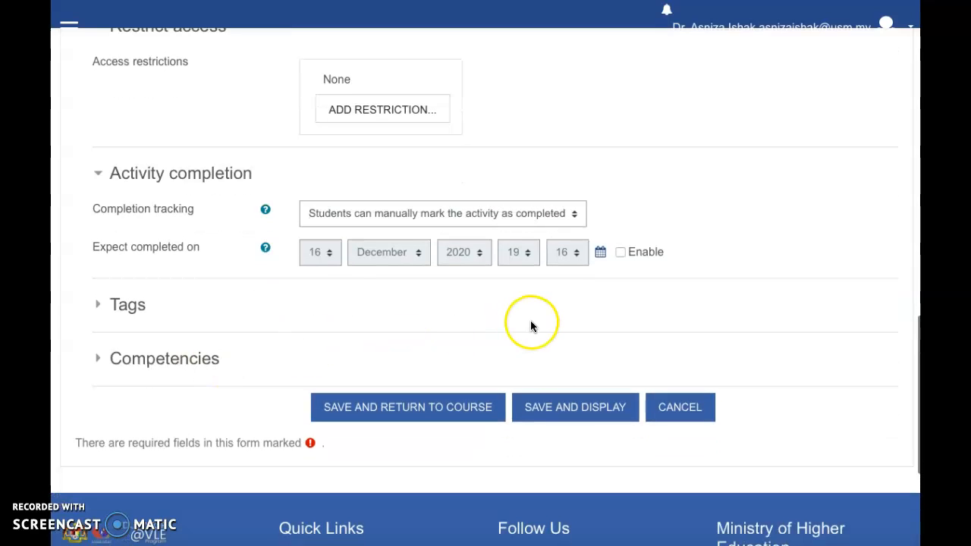
left_click(393, 409)
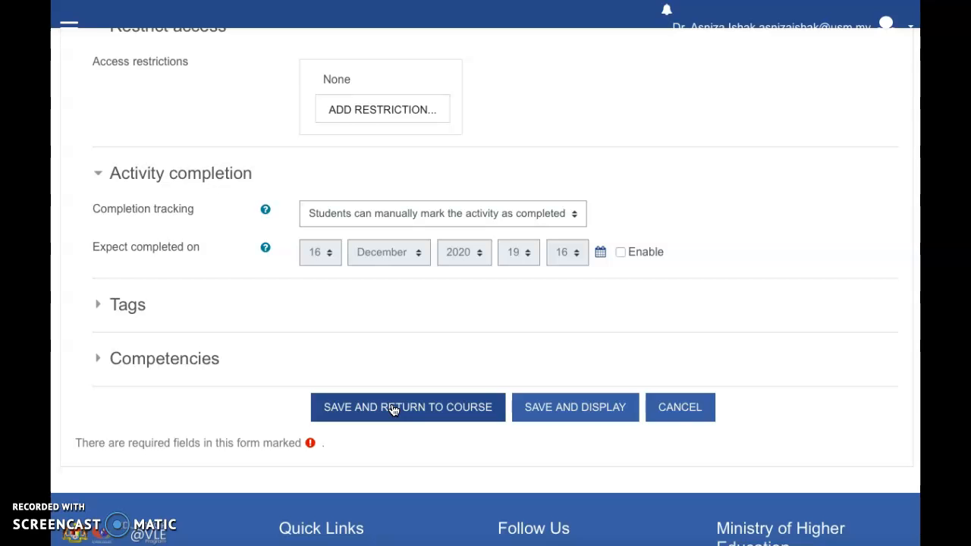
Step: Open LECTURE NOTE ON INQUIRY-BASED LEARNING from the Adding Course Resources : File section and look through the PDF's slides
scroll(467, 335, "up", 1)
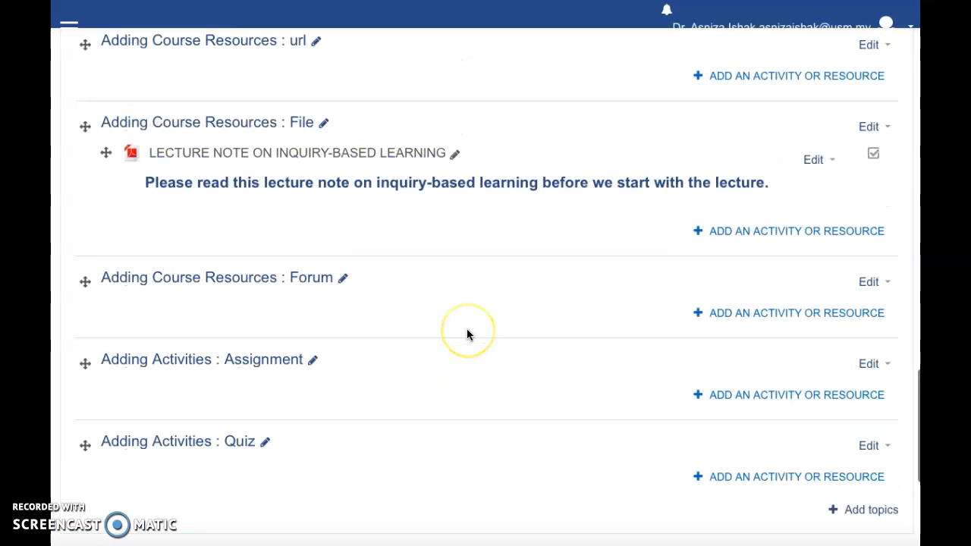
scroll(467, 335, "up", 1)
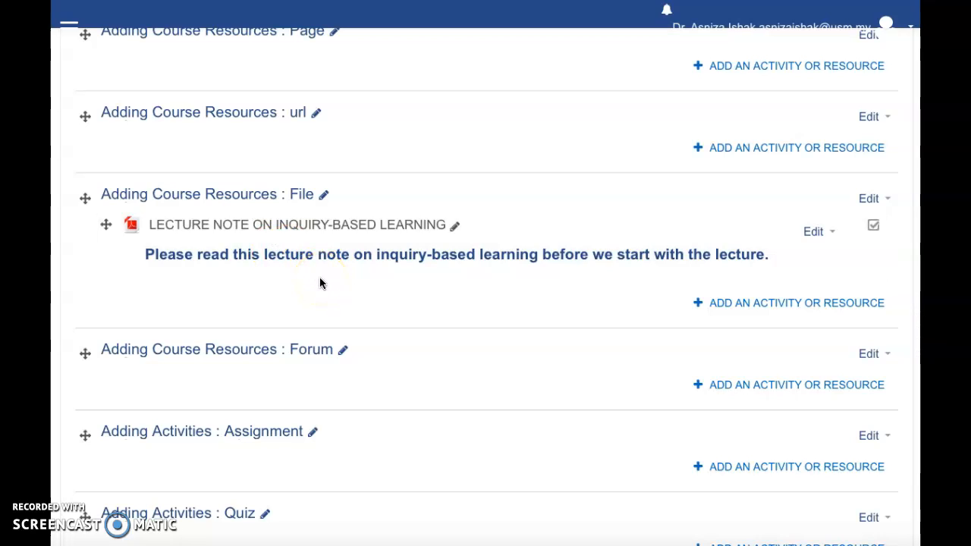
left_click(295, 231)
scroll(373, 278, "down", 1)
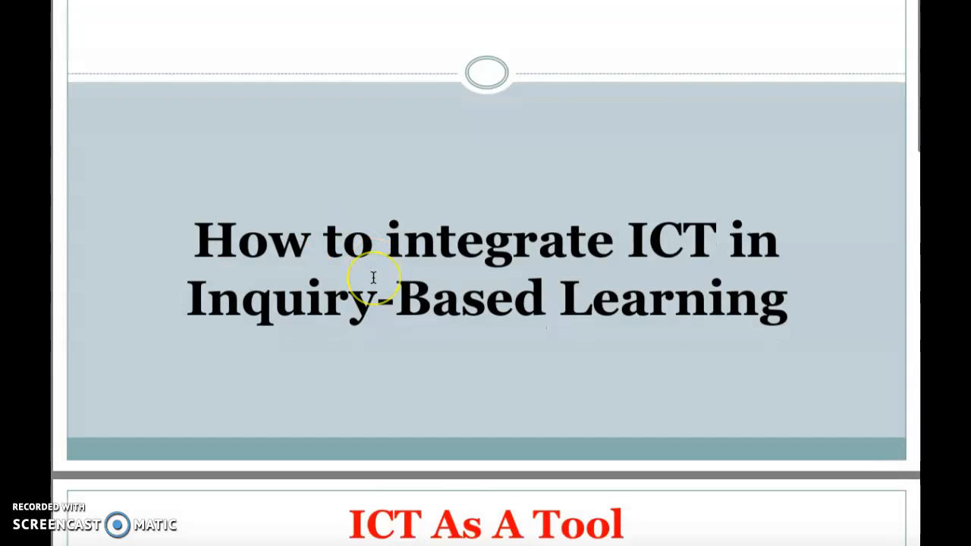
scroll(374, 278, "down", 5)
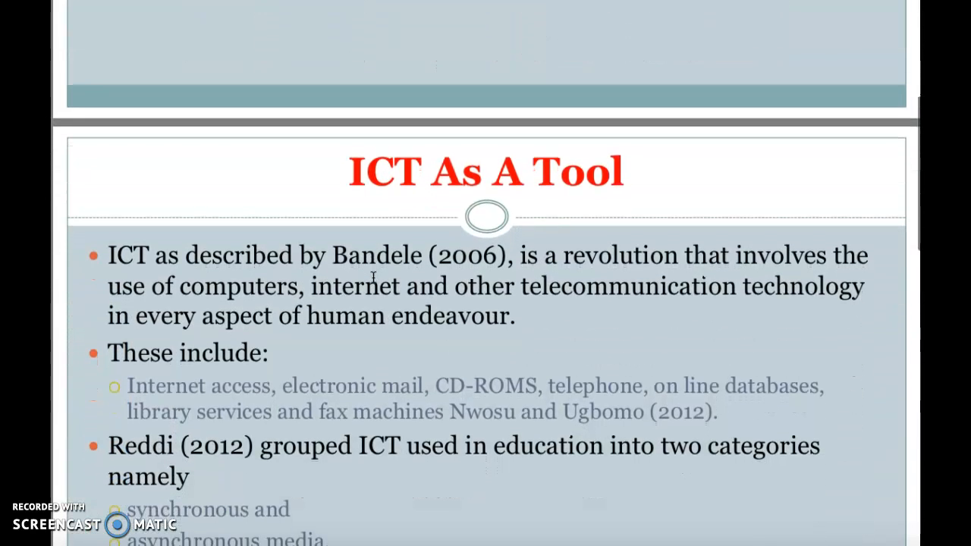
scroll(374, 277, "down", 10)
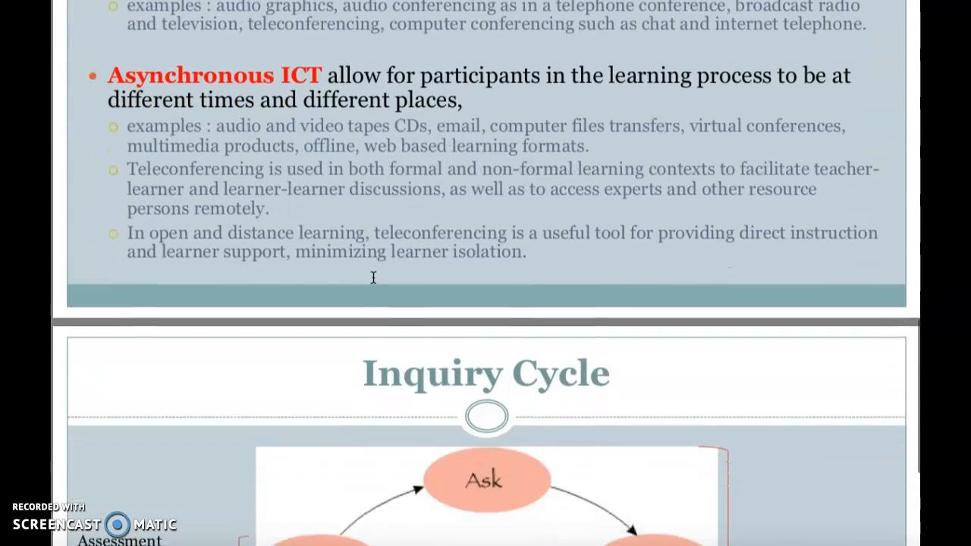
scroll(373, 278, "down", 4)
scroll(373, 278, "up", 15)
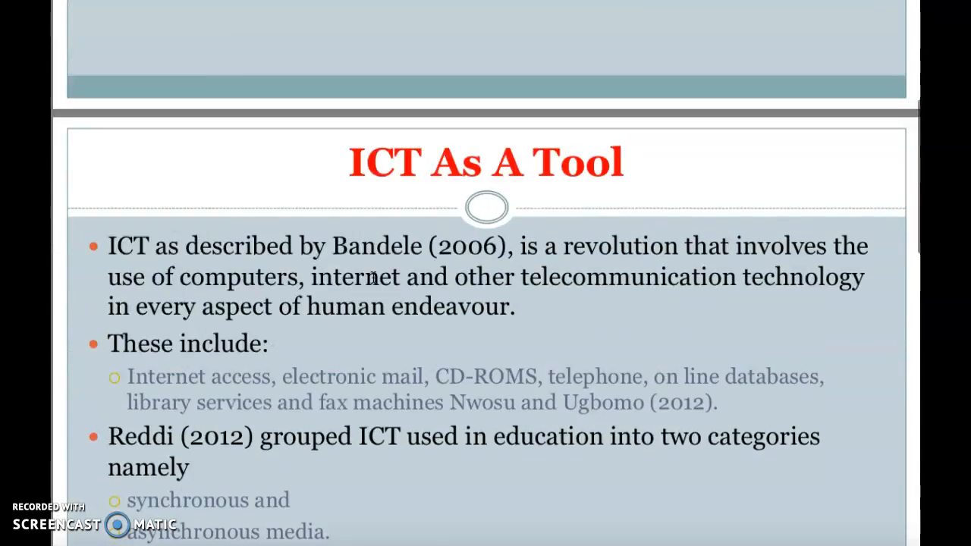
scroll(373, 278, "up", 5)
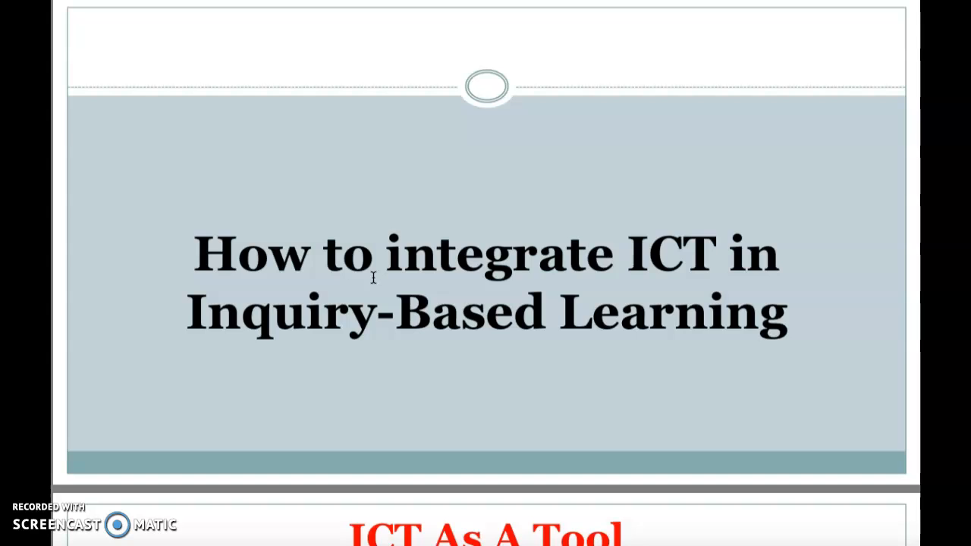
scroll(373, 278, "down", 1)
scroll(373, 277, "up", 1)
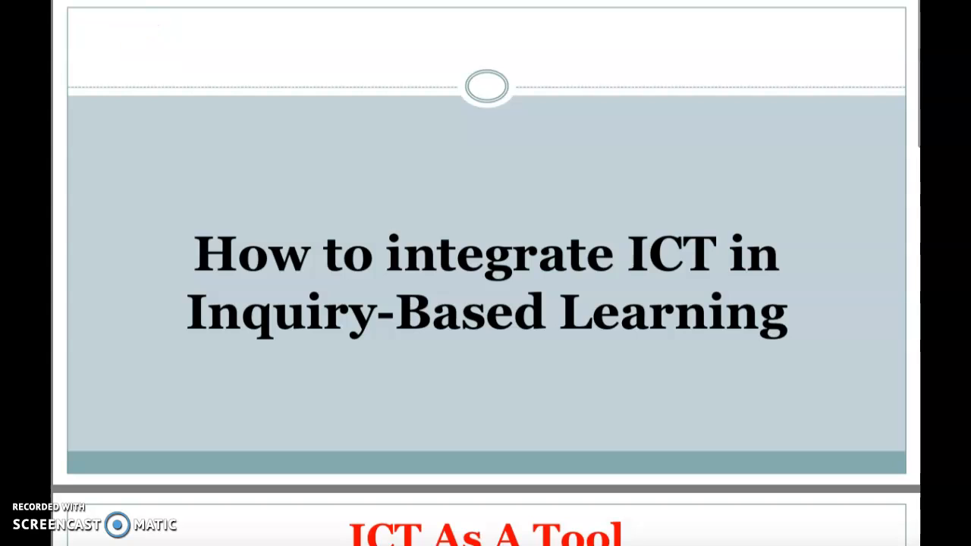